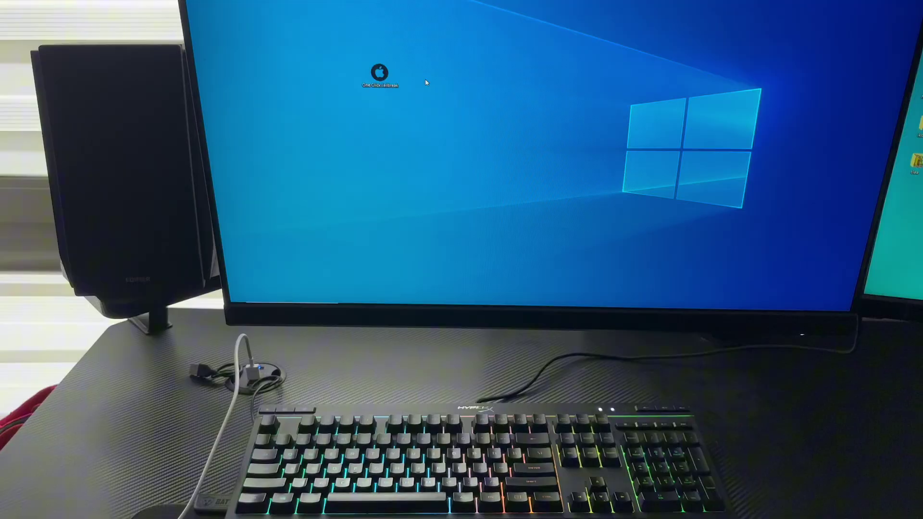
Relaunch One Click Jailbreak, centre its window, and move the iPhone 17 Completed dialog above it
double_click(385, 72)
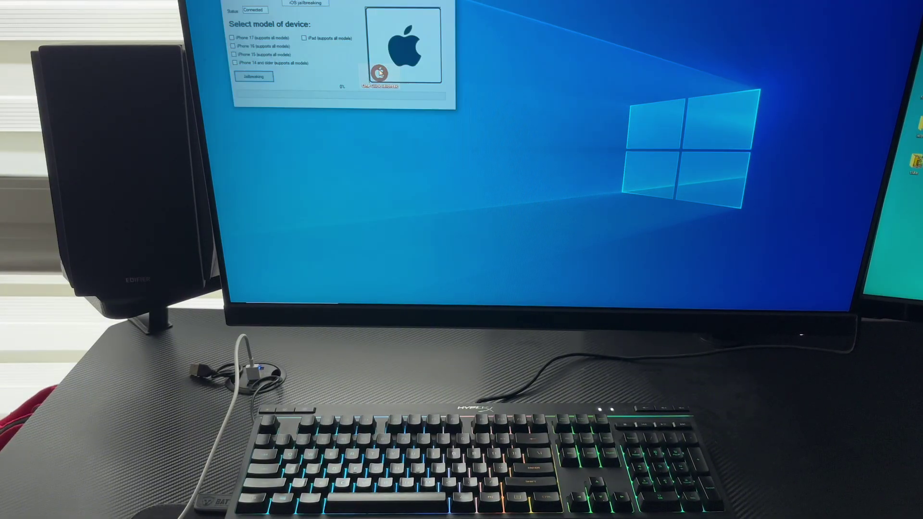
drag(359, 1, 480, 119)
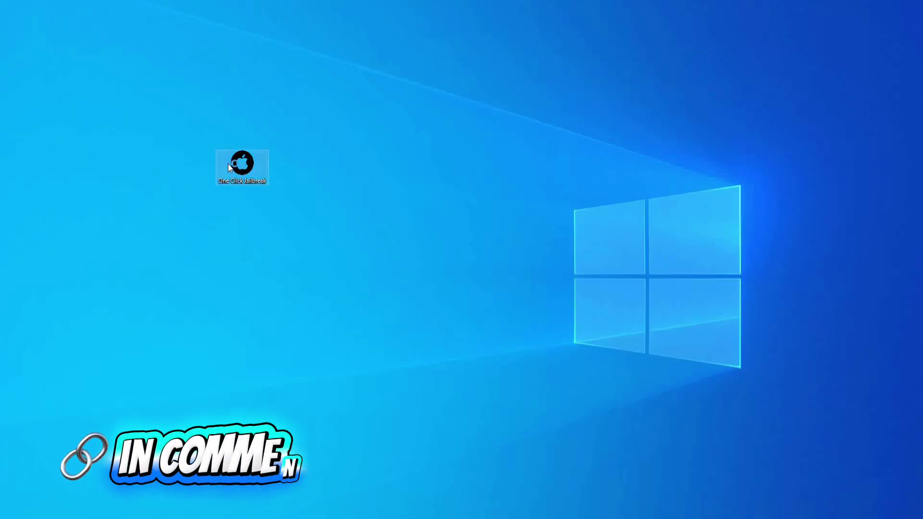
double_click(242, 164)
mouse_move(214, 54)
mouse_down()
mouse_move(416, 154)
mouse_move(445, 182)
mouse_up()
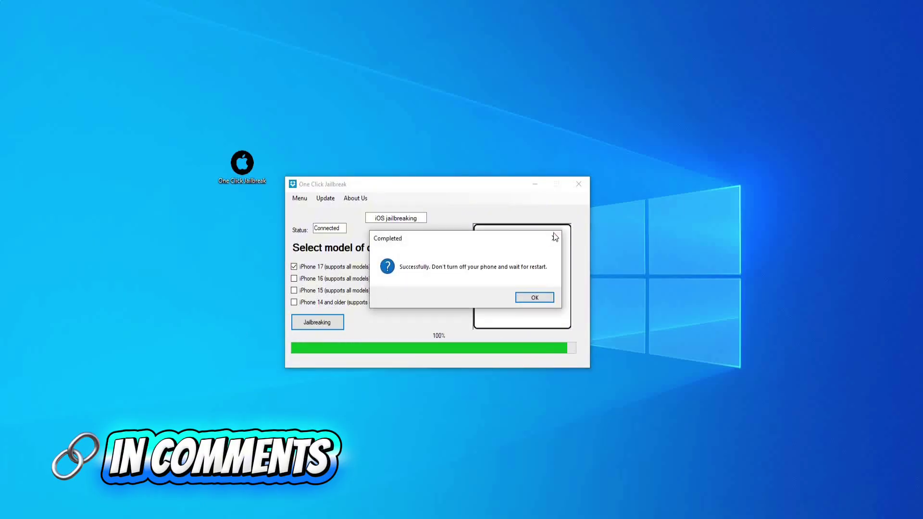
drag(456, 237, 449, 92)
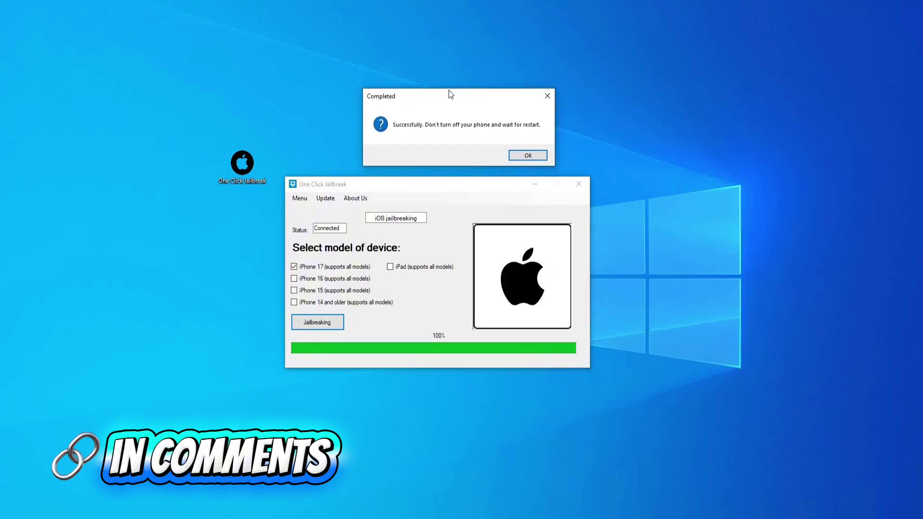